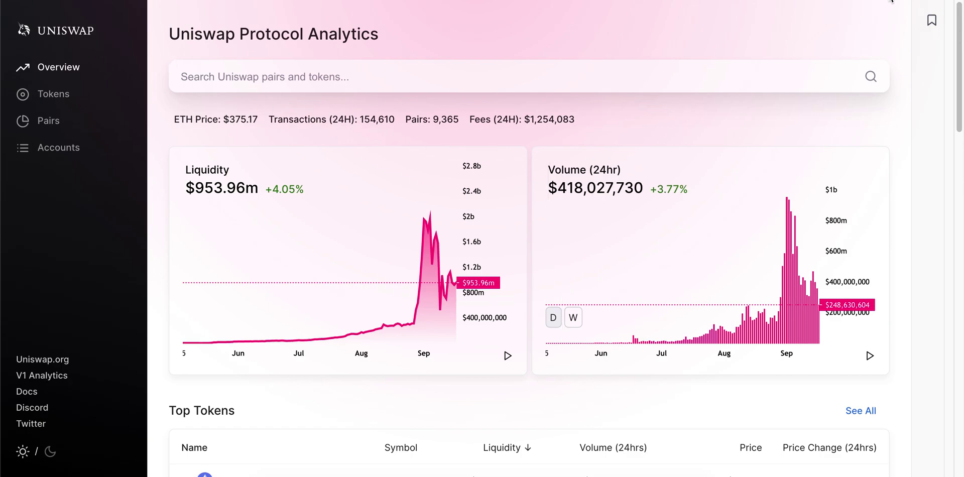
# Step: Open the MetaMask wallet to see the 5.415 ETH balance and the pending 400.047343 UNI send
pyautogui.click(889, 1)
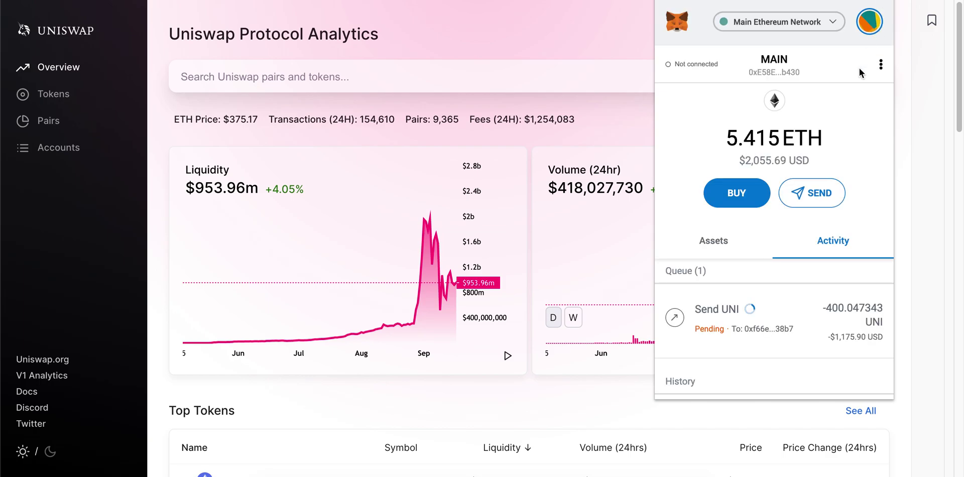
pyautogui.scroll(-1, 740, 296)
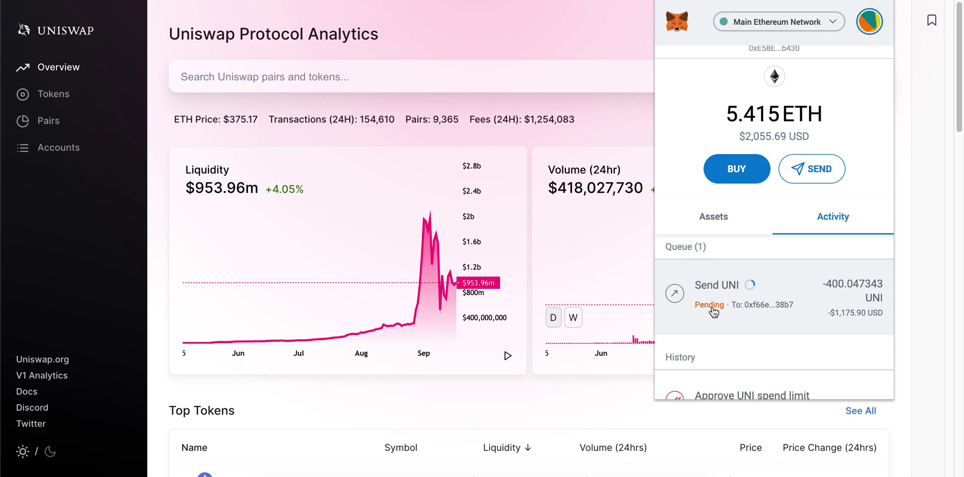
pyautogui.click(715, 311)
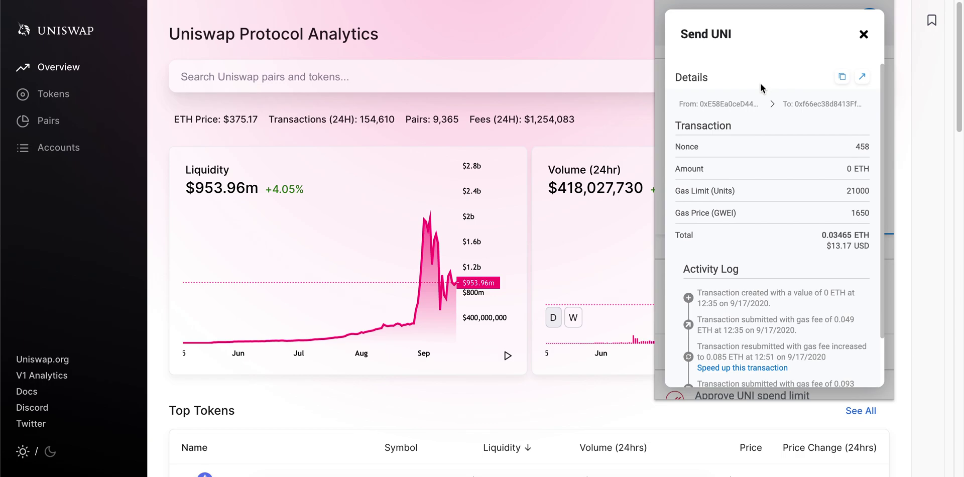
pyautogui.click(864, 34)
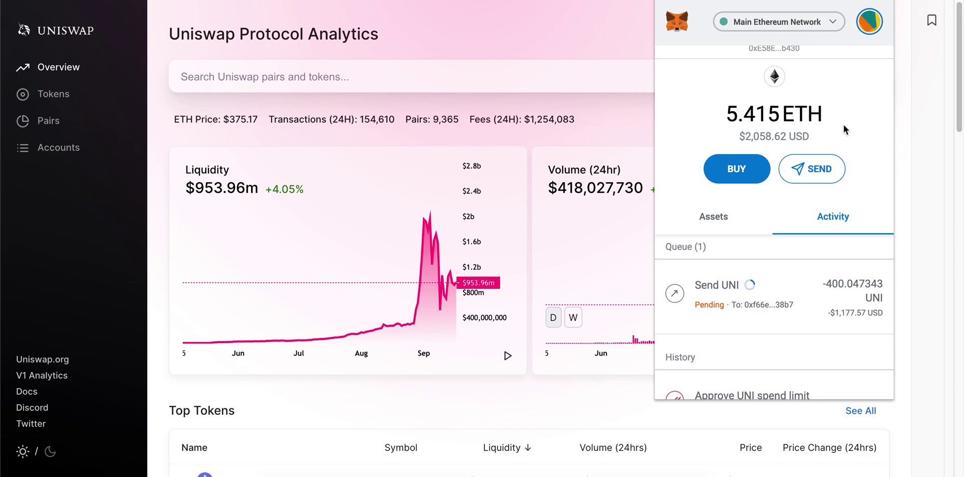
pyautogui.click(870, 25)
# Step: Enable Customize transaction nonce, then view the pending Send UNI (nonce 458, 1650 GWEI)
pyautogui.click(751, 306)
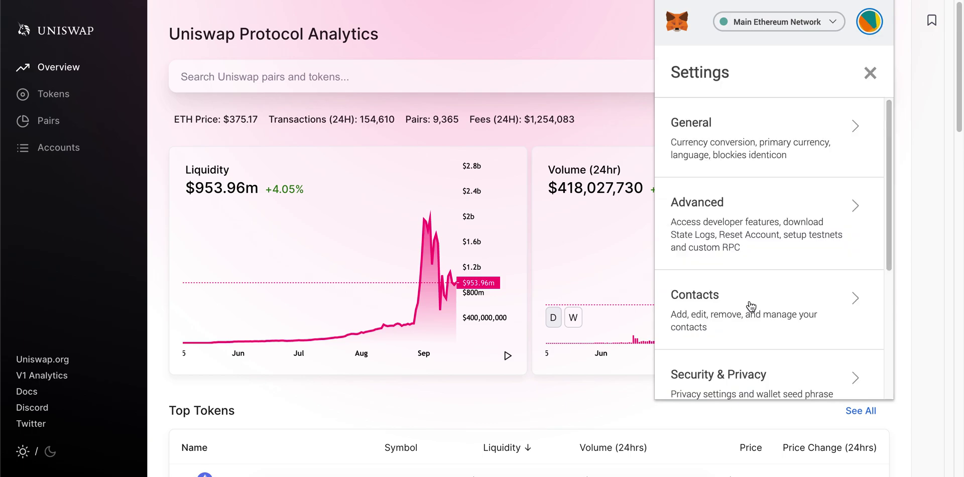
pyautogui.click(745, 229)
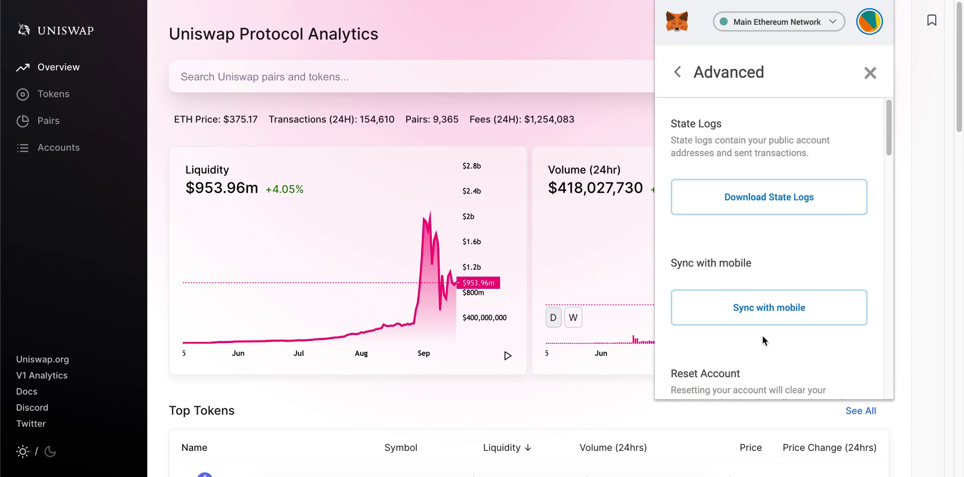
pyautogui.scroll(-10, 762, 335)
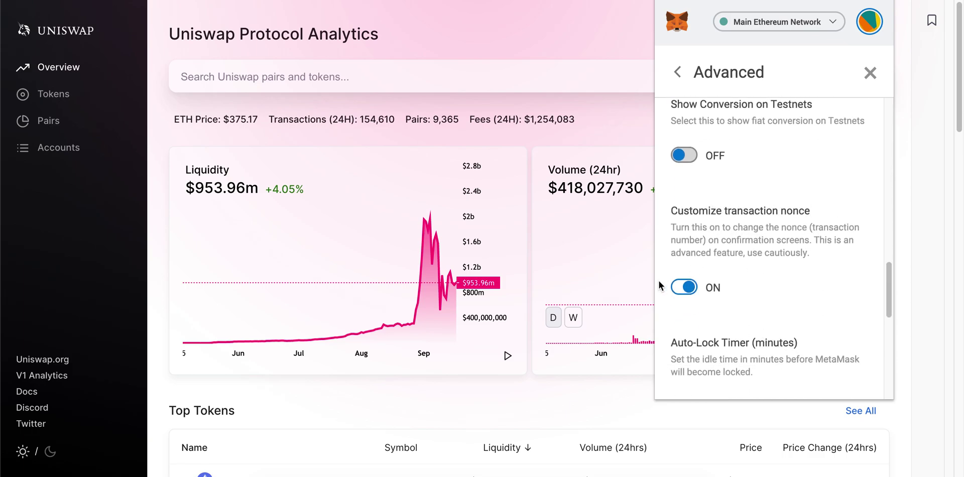
pyautogui.click(869, 73)
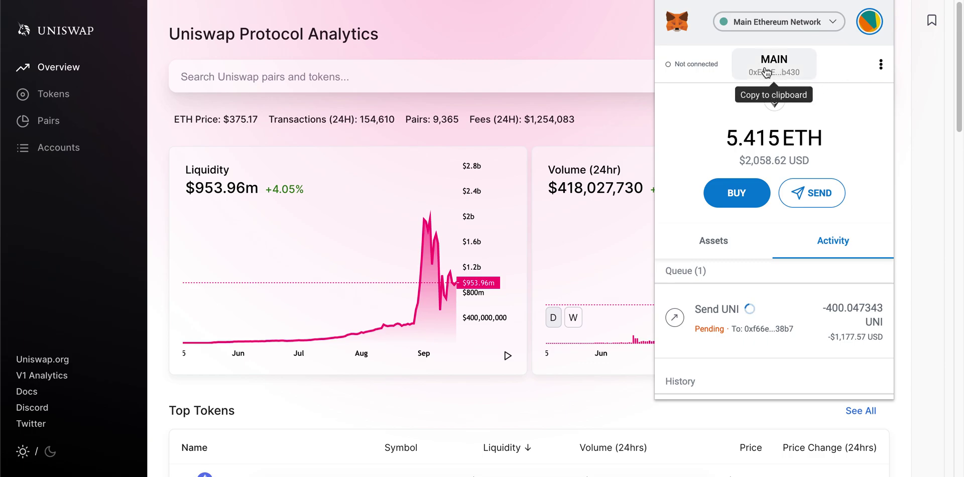
pyautogui.click(787, 325)
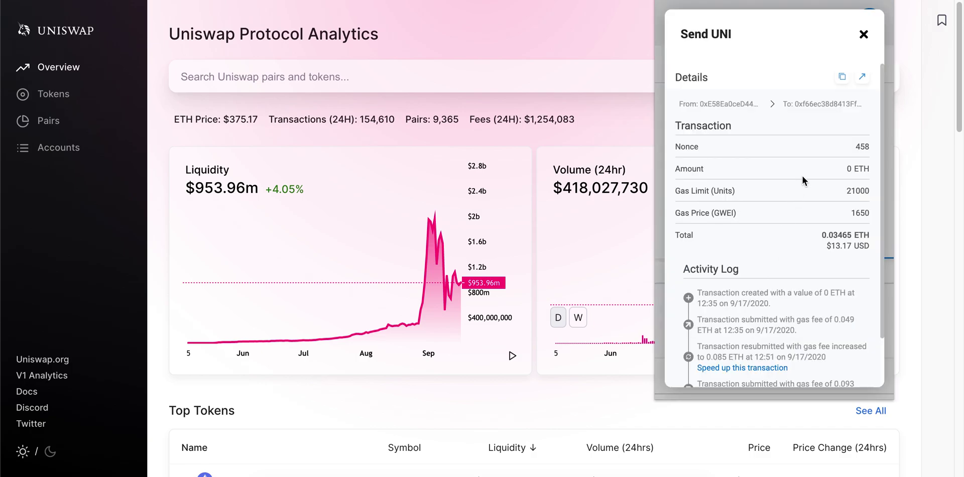
# Step: On Etherscan, inspect the earlier pending transaction: nonce 457, 3,300 Gwei, gas limit 55000
pyautogui.click(863, 78)
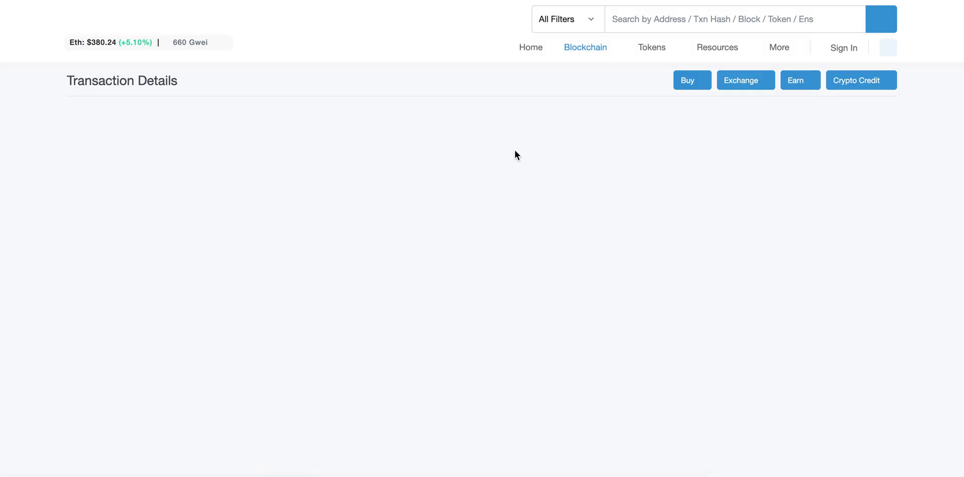
pyautogui.scroll(-2, 515, 275)
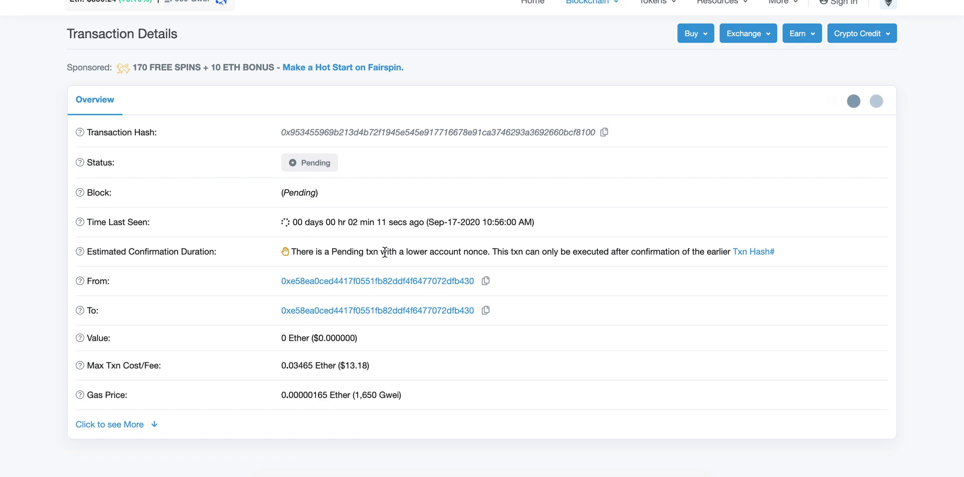
pyautogui.click(745, 254)
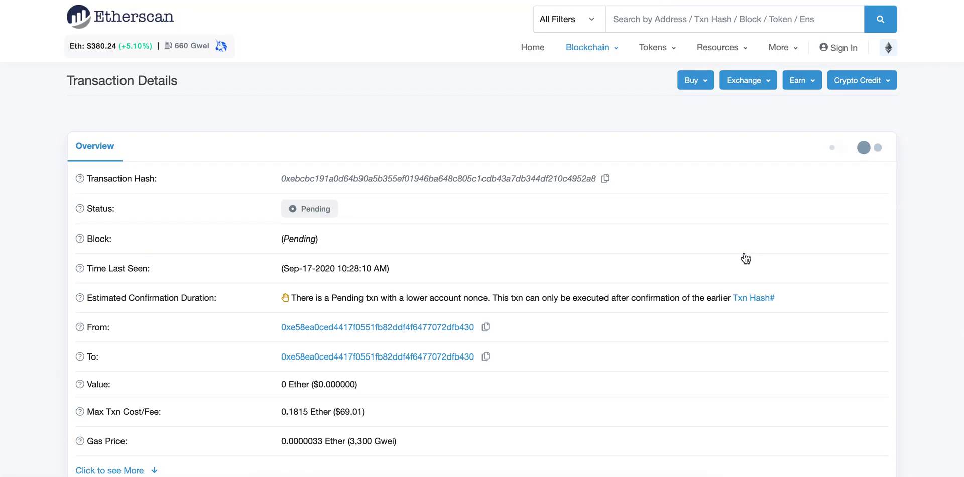
pyautogui.scroll(-3, 537, 360)
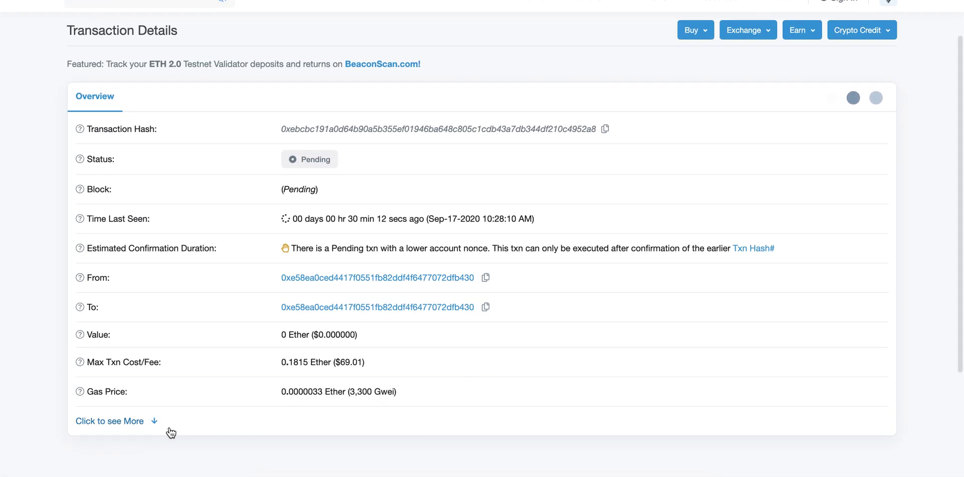
pyautogui.click(133, 424)
pyautogui.scroll(-5, 133, 426)
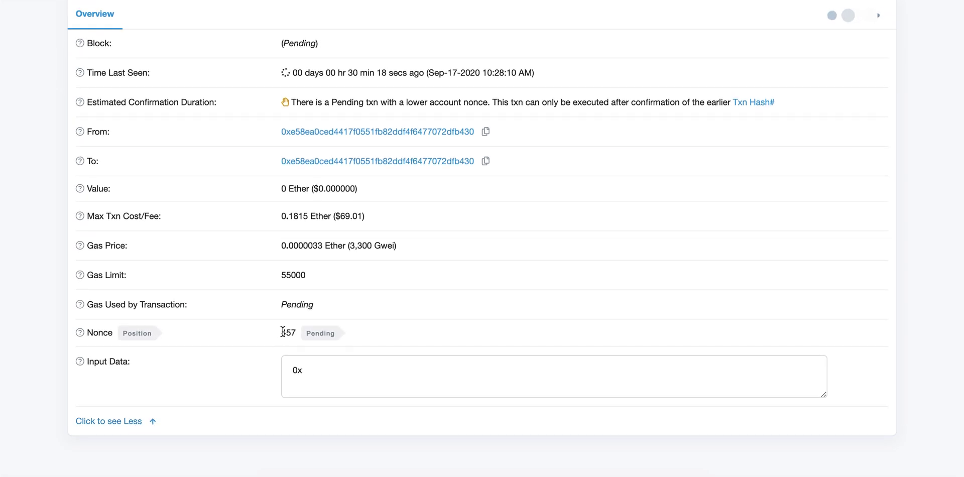
pyautogui.moveTo(282, 332); pyautogui.dragTo(296, 332)
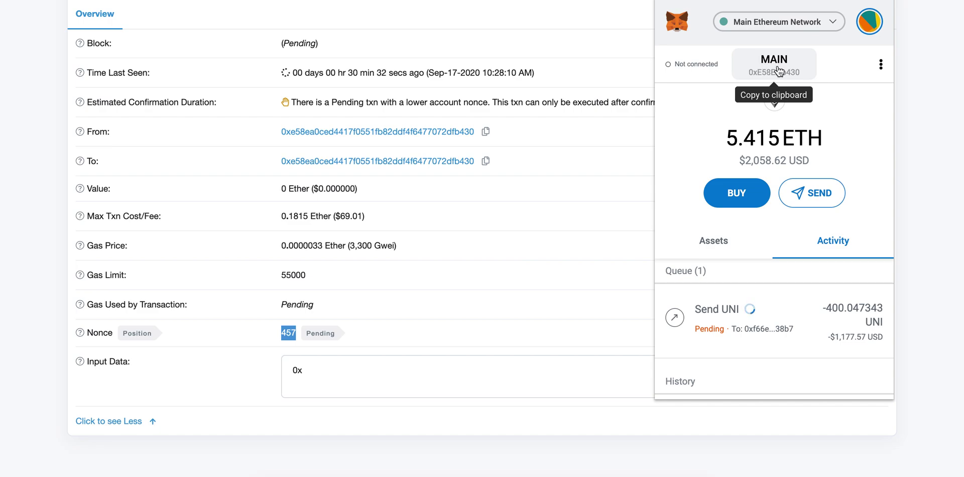
# Step: Start a new send addressed to the account's own copied address
pyautogui.click(781, 69)
pyautogui.click(815, 194)
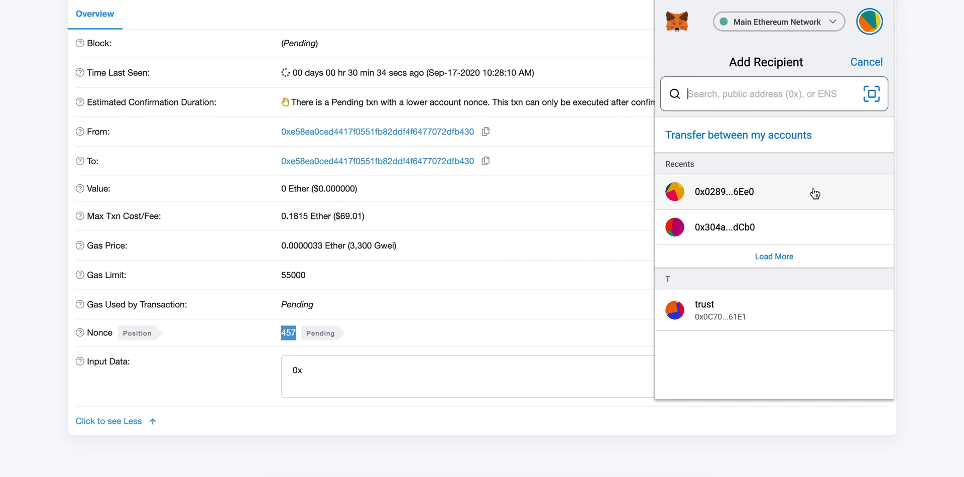
pyautogui.press('super+v')
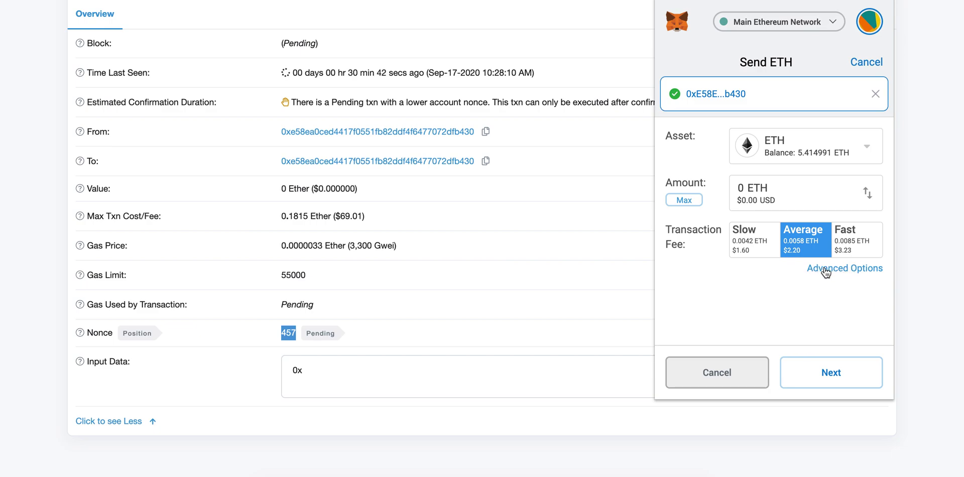
# Step: Set custom gas to 3400 GWEI price and 56000 limit, giving a 0.1904 ETH fee
pyautogui.click(844, 270)
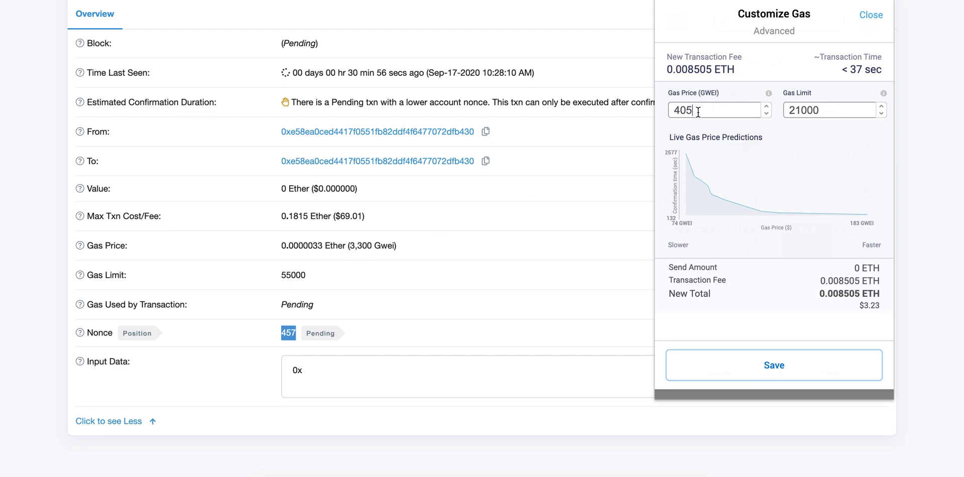
pyautogui.moveTo(698, 112); pyautogui.dragTo(633, 115)
pyautogui.write('3400')
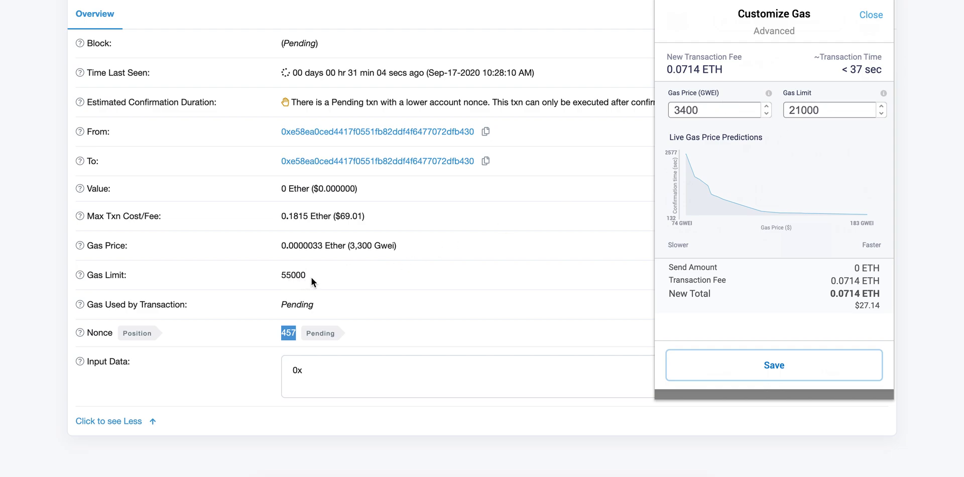
pyautogui.doubleClick(828, 112)
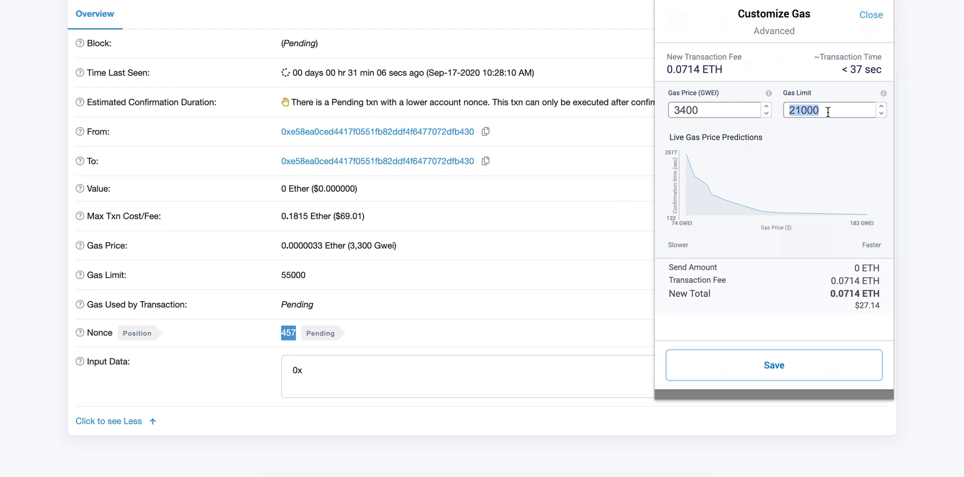
pyautogui.write('56000')
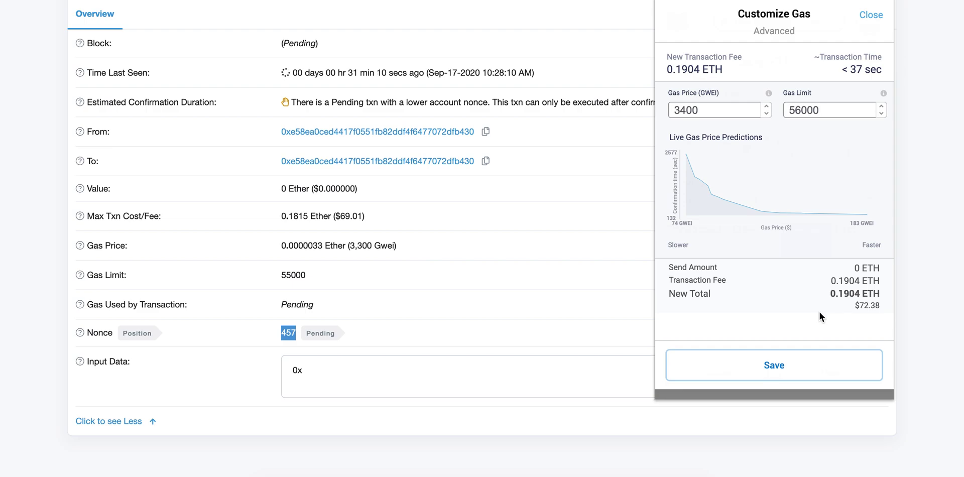
pyautogui.click(785, 373)
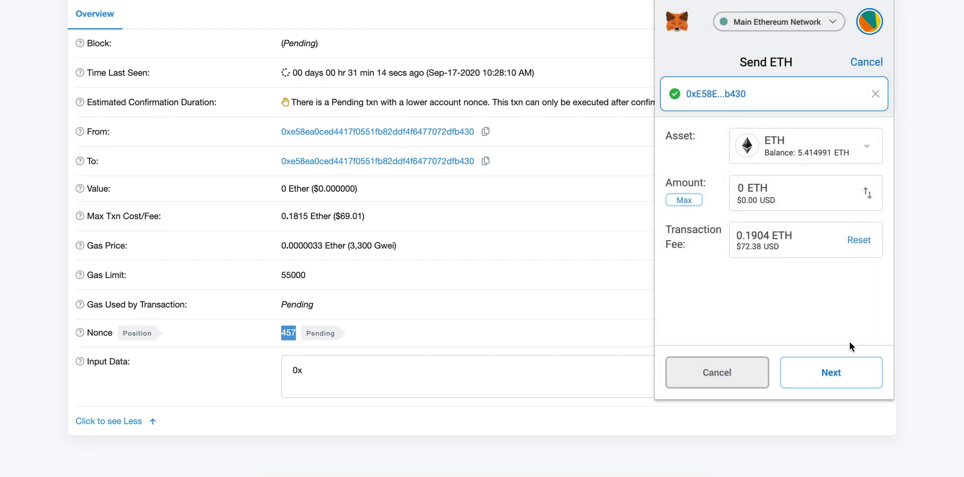
# Step: Confirm the 0 ETH self-send with custom nonce 457 and review the activity queue
pyautogui.click(836, 372)
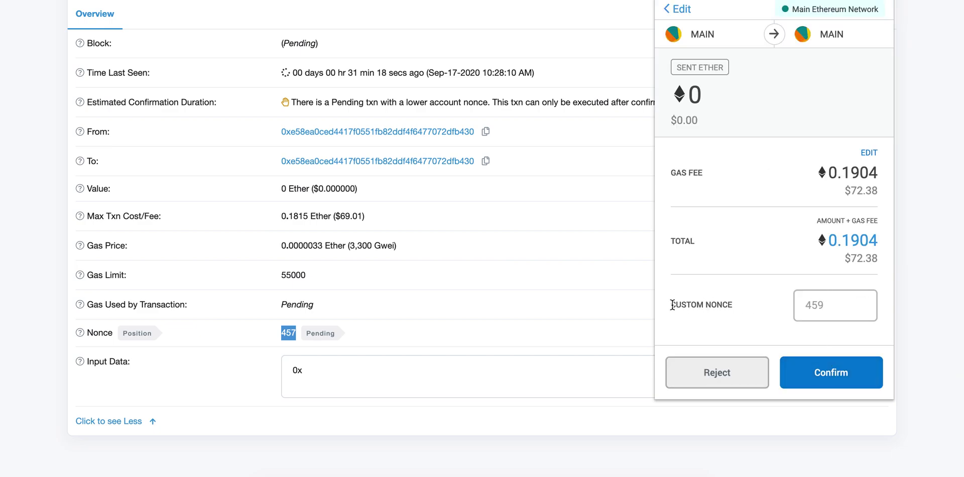
pyautogui.moveTo(672, 305); pyautogui.dragTo(739, 307)
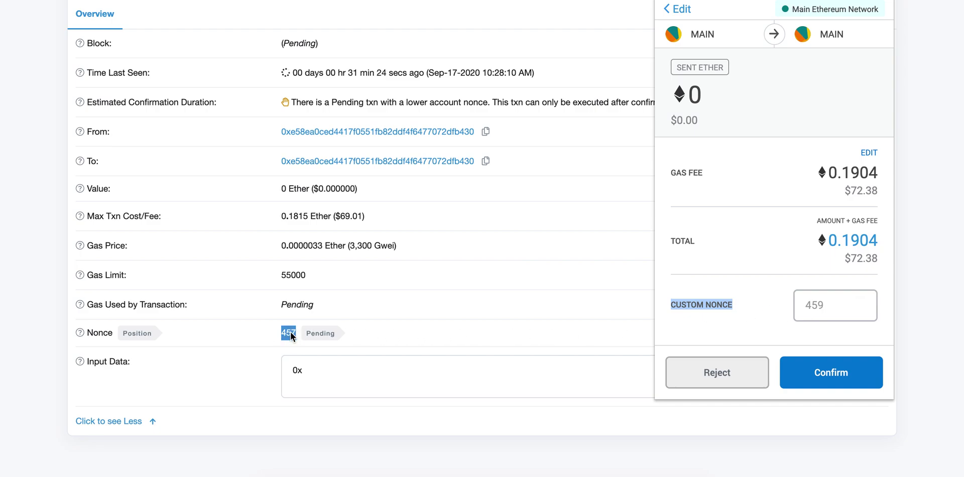
pyautogui.click(817, 303)
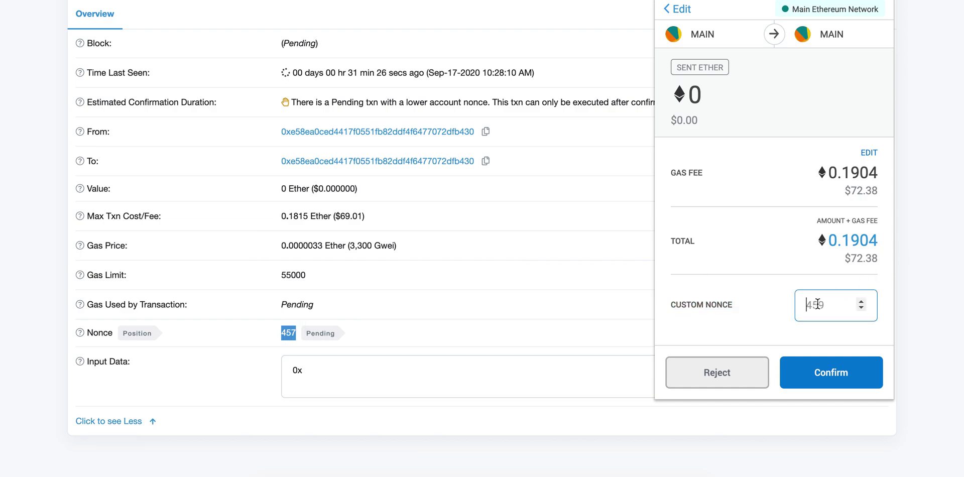
pyautogui.write('457')
pyautogui.click(845, 373)
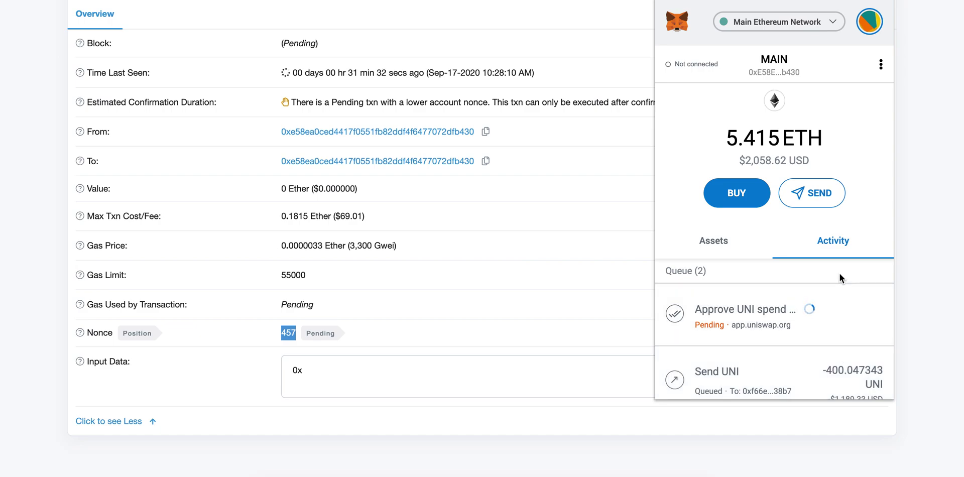
pyautogui.scroll(-2, 841, 279)
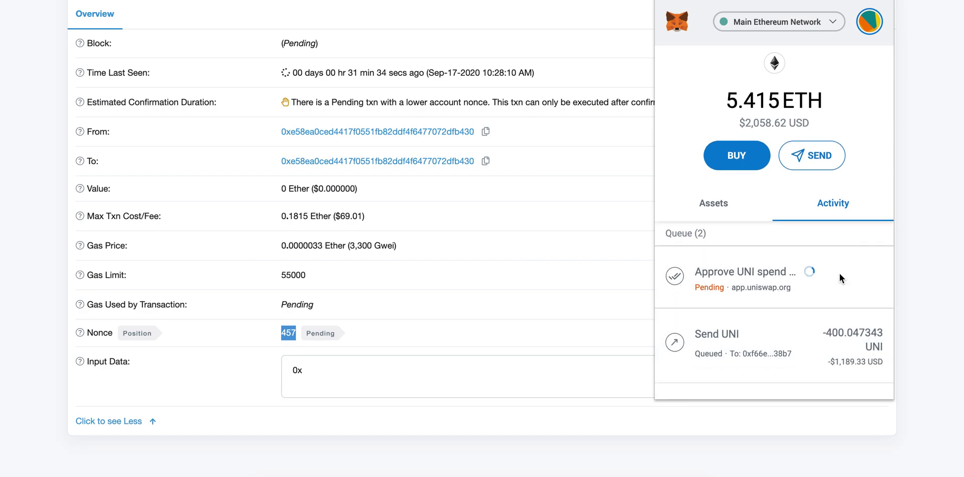
pyautogui.scroll(2, 841, 279)
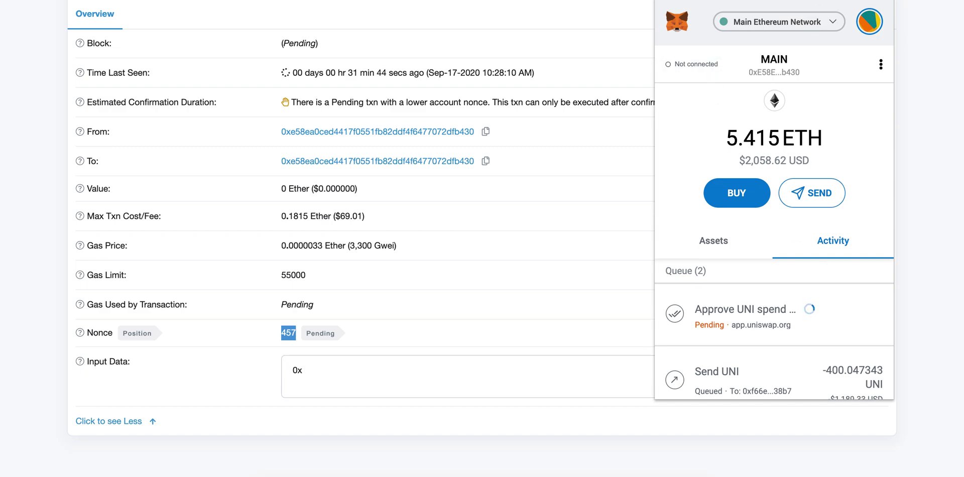
# Step: On Etherscan, expand the earlier pending transaction: nonce 456, 445.5 Gwei, gas limit 21000
pyautogui.click(472, 173)
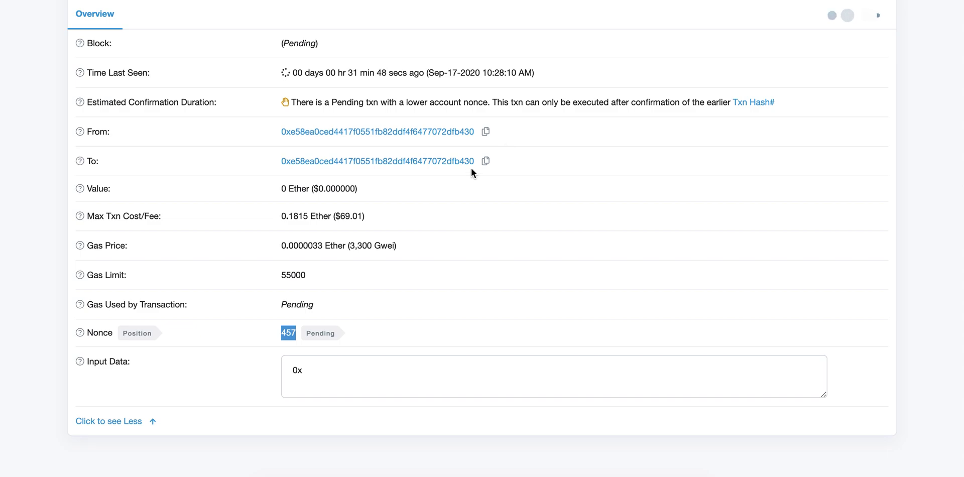
pyautogui.scroll(3, 260, 242)
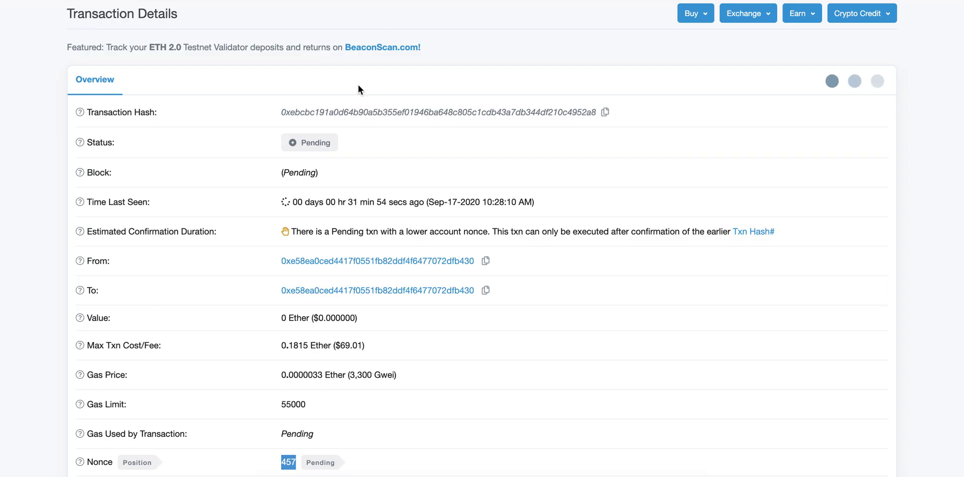
pyautogui.click(743, 234)
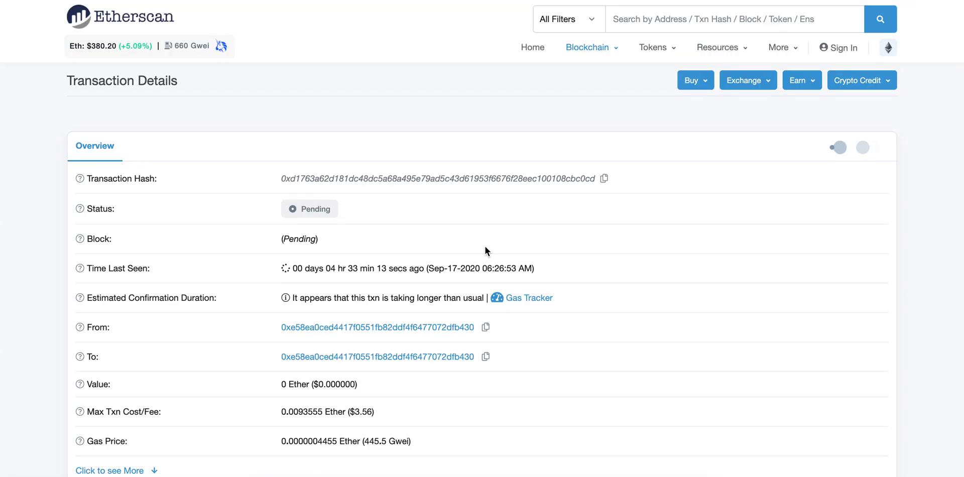
pyautogui.scroll(-3, 485, 246)
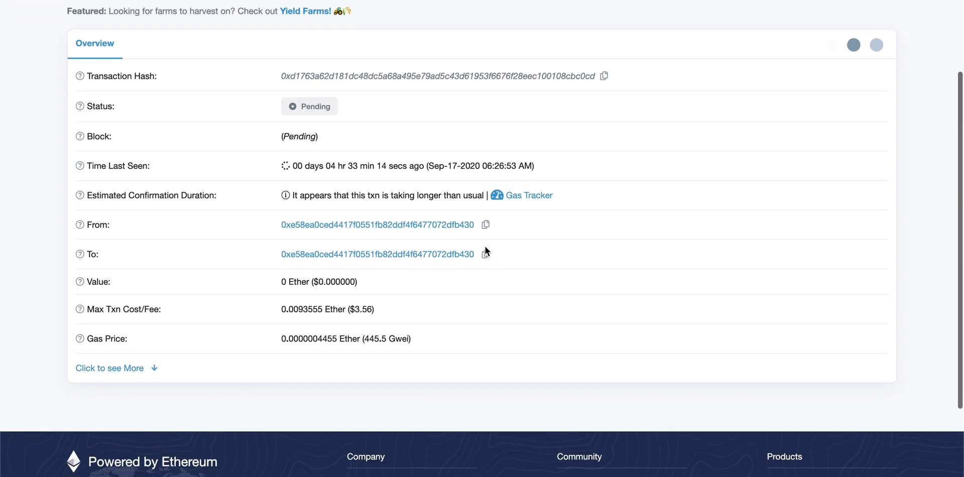
pyautogui.click(139, 368)
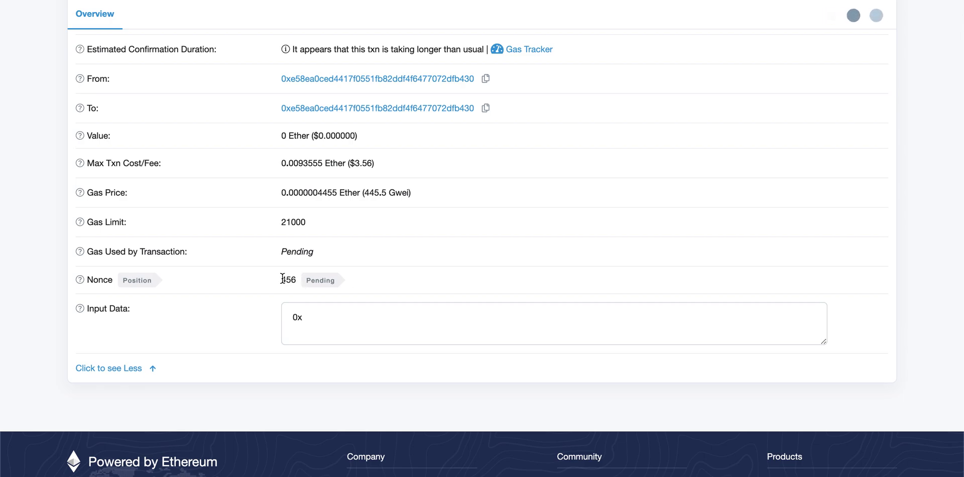
pyautogui.moveTo(282, 278); pyautogui.dragTo(297, 279)
pyautogui.scroll(2, 425, 260)
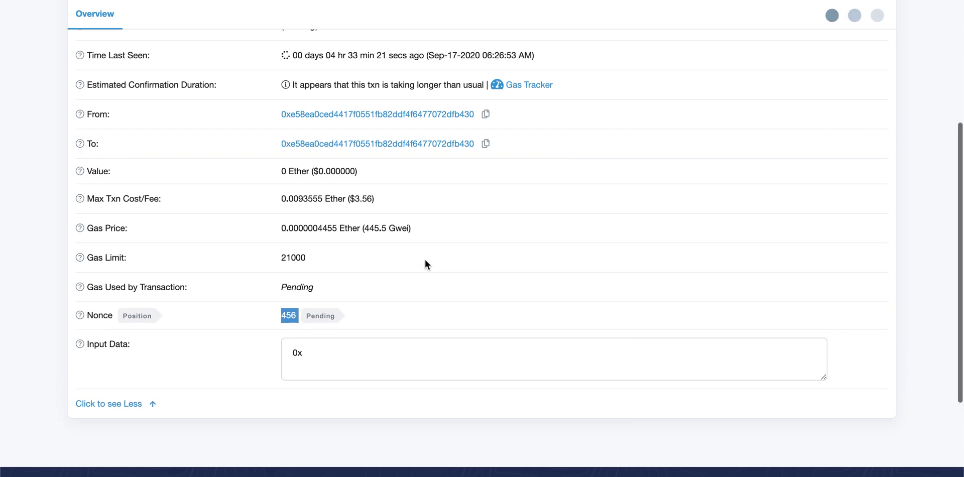